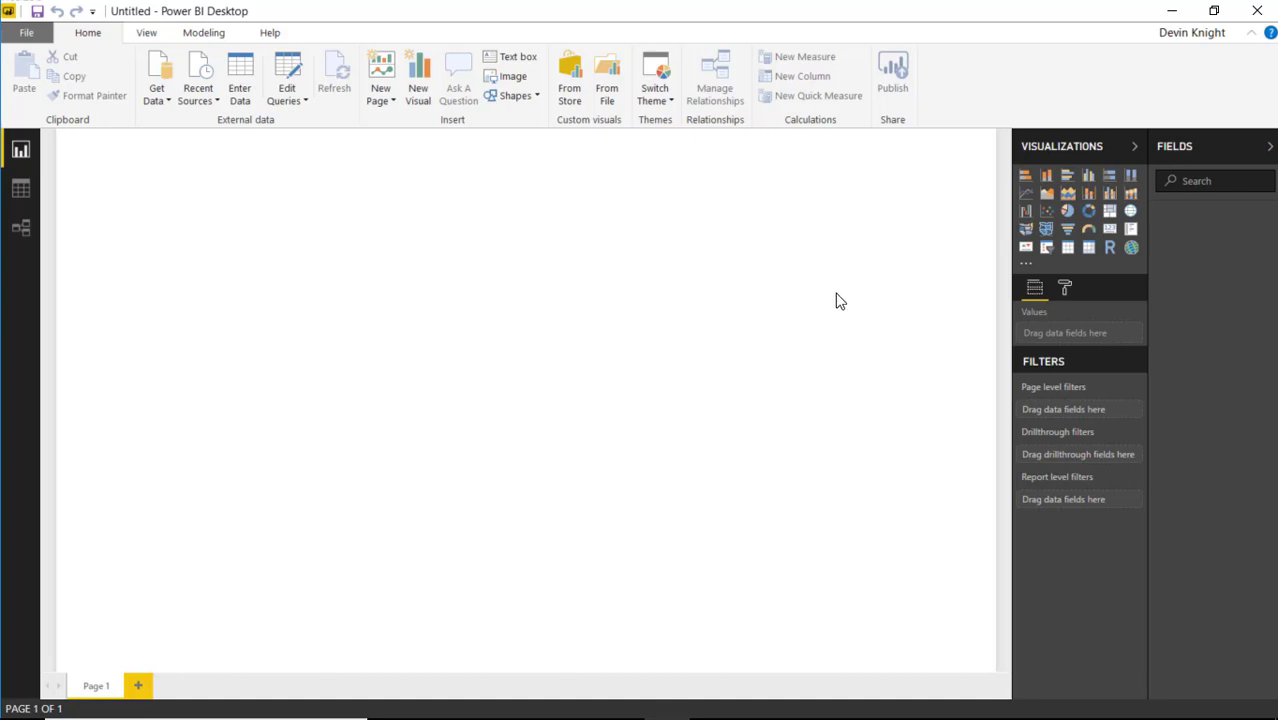
Step: Import the Sales table from the All Product Sales.xlsx workbook through Get Data > Excel
click(152, 104)
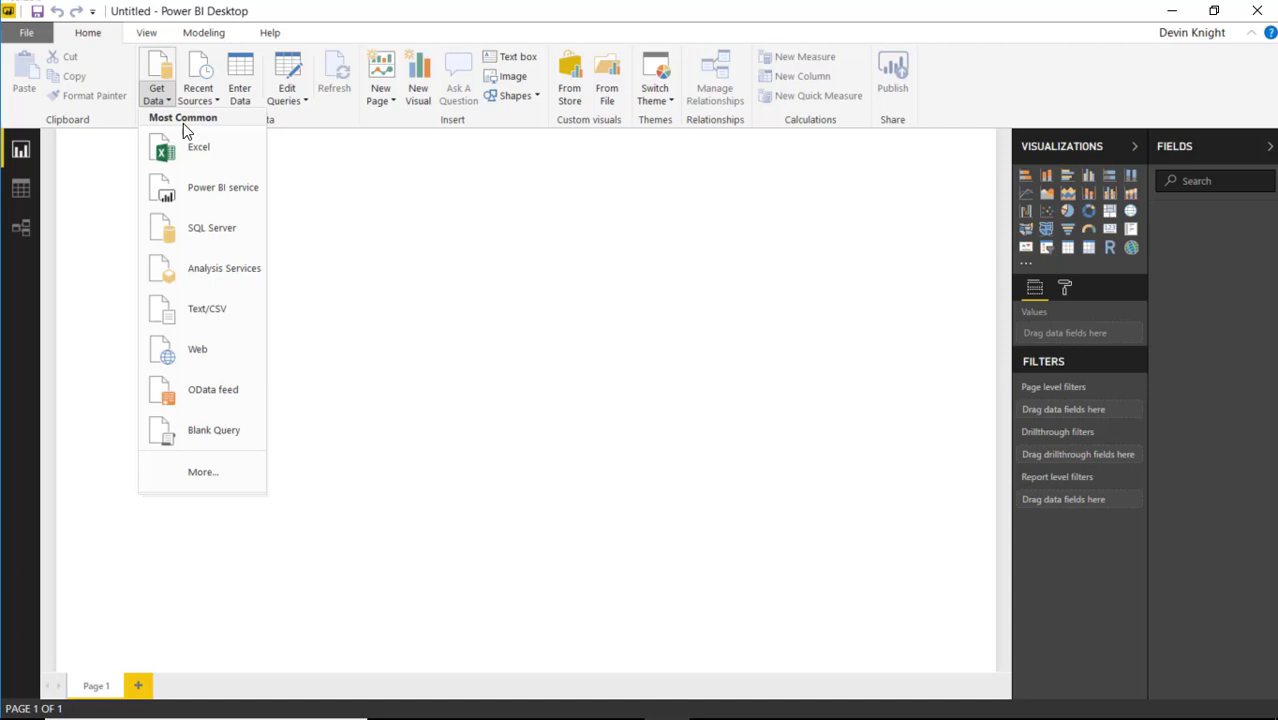
click(212, 150)
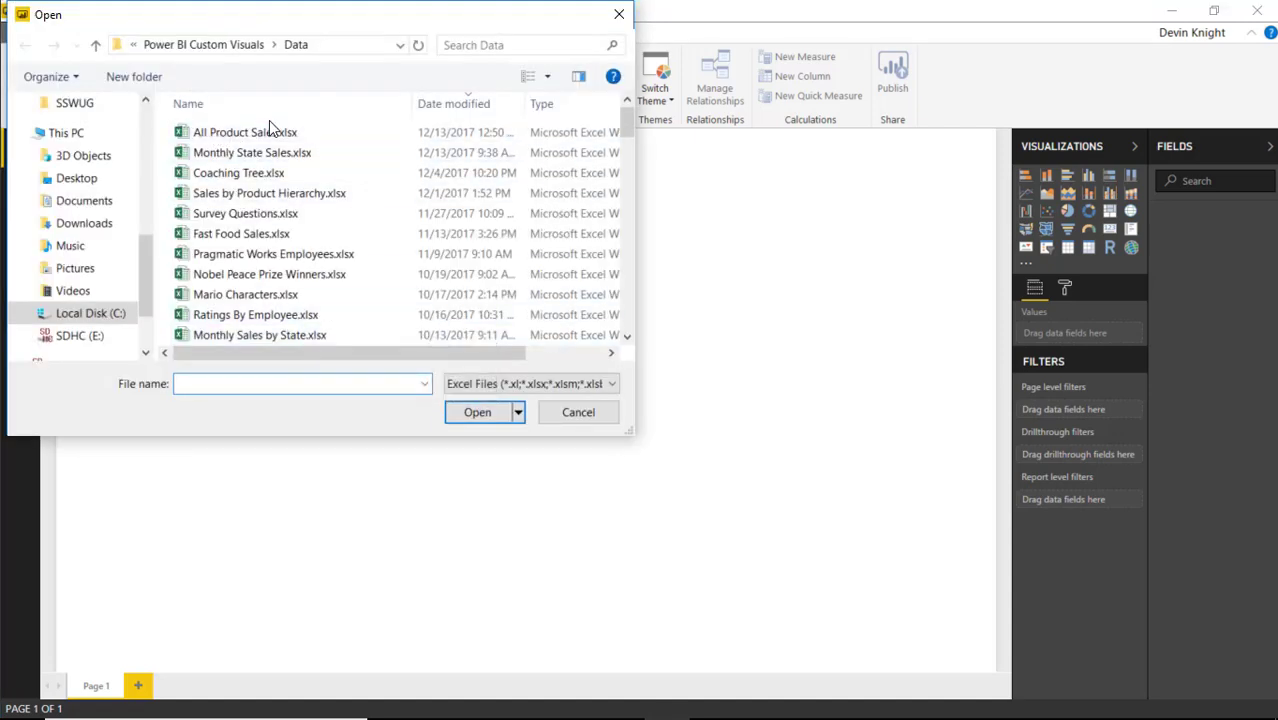
click(272, 133)
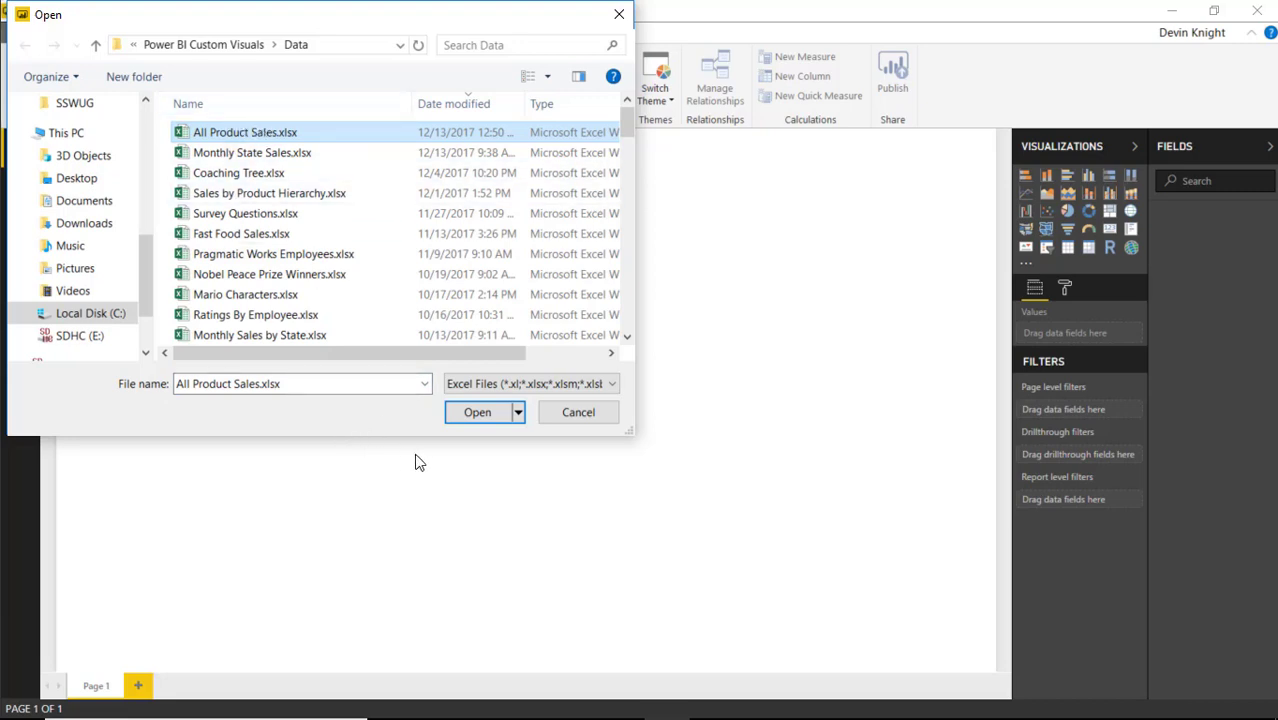
click(462, 413)
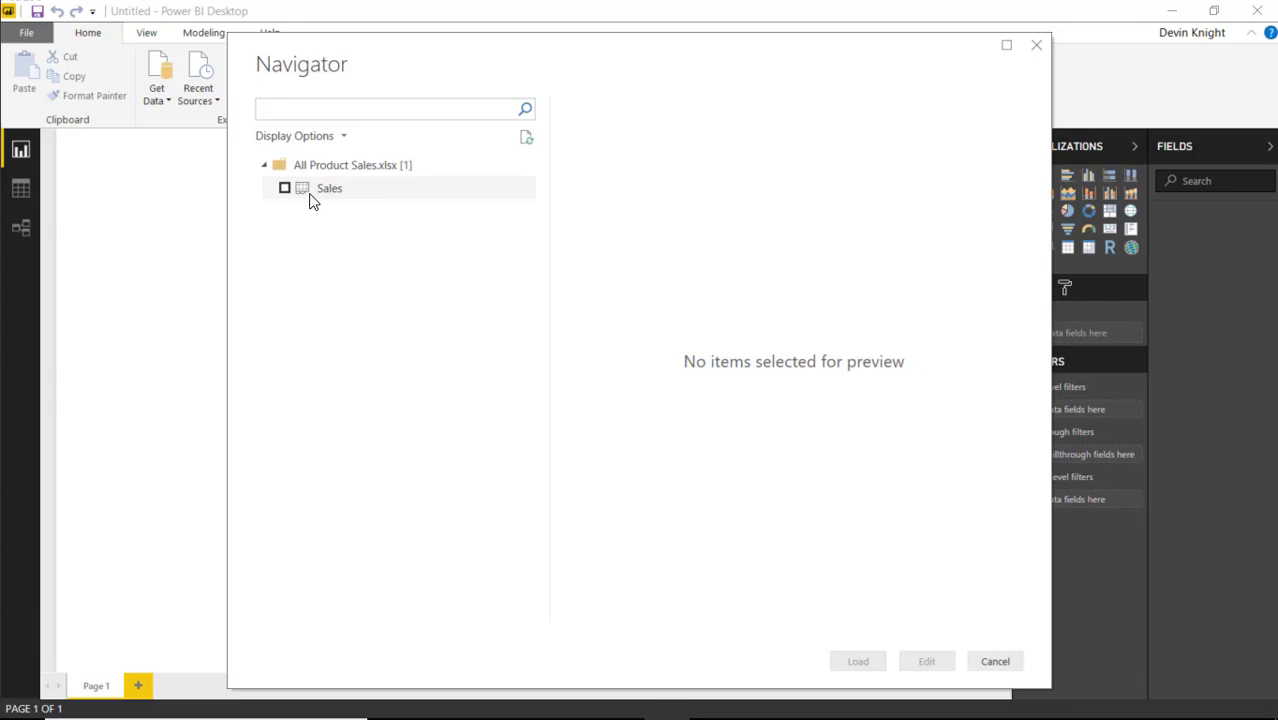
click(285, 189)
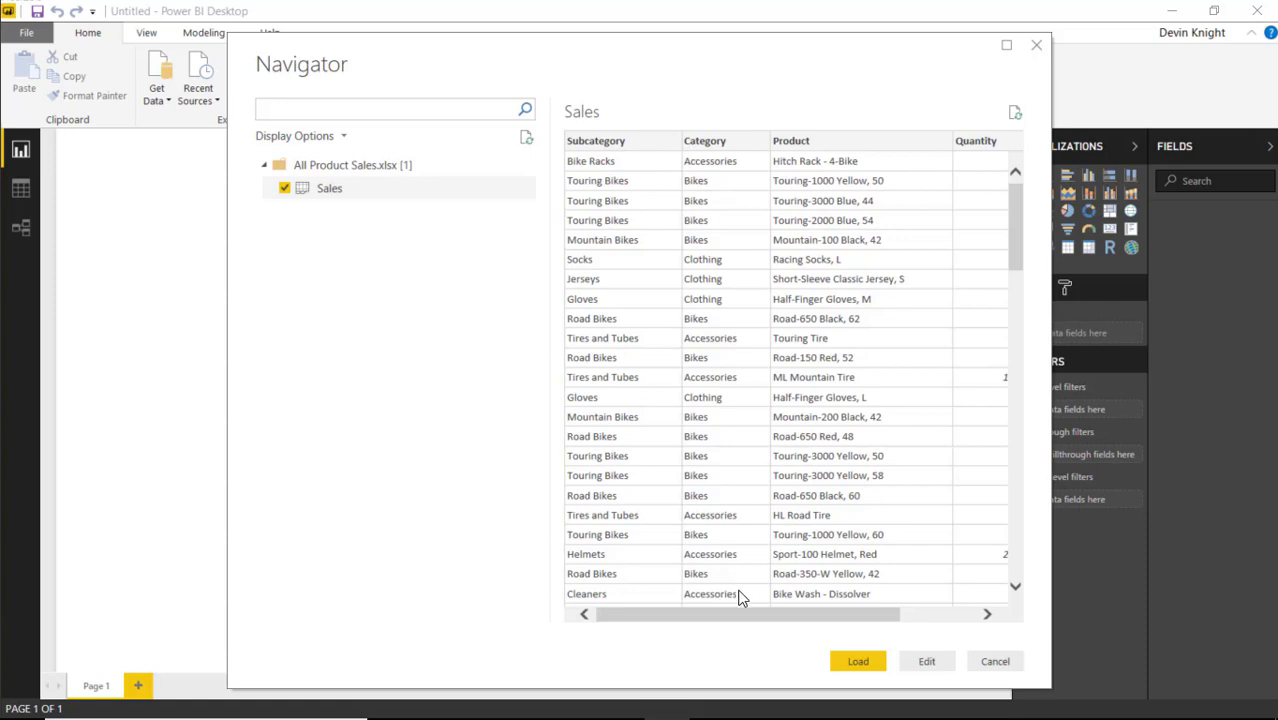
drag(755, 614, 830, 612)
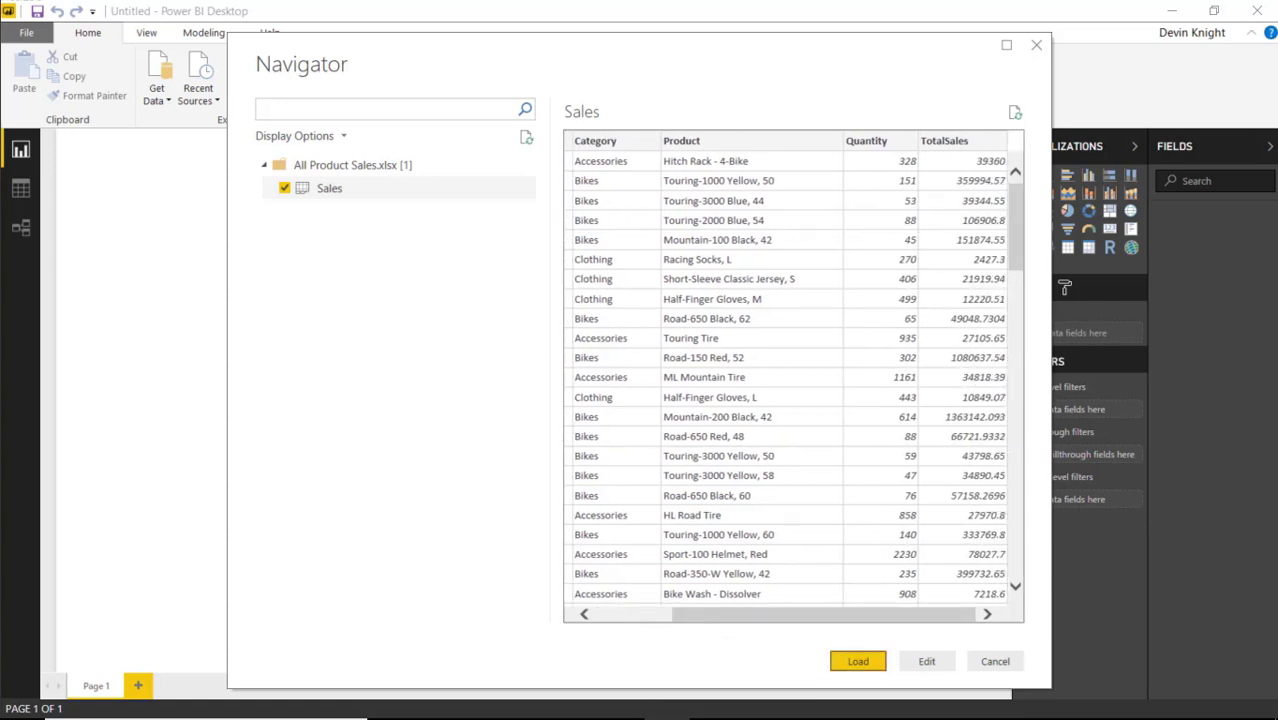
click(858, 661)
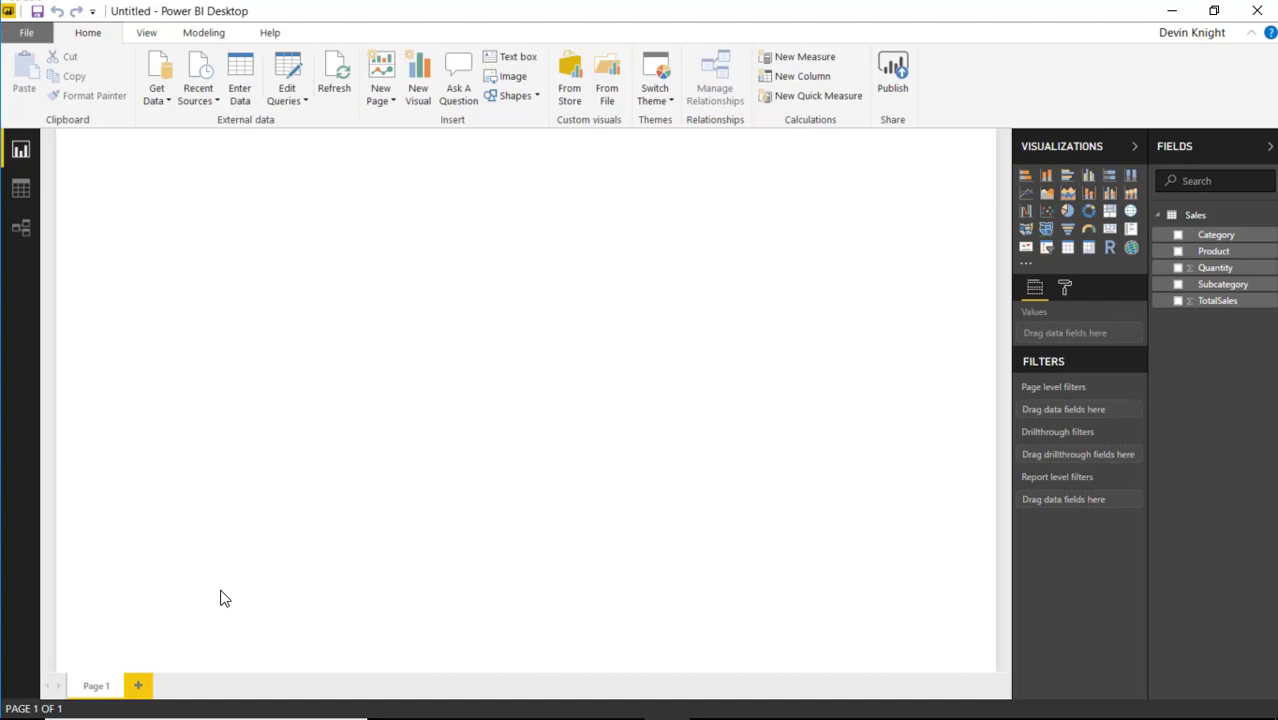
Step: Place a clustered column chart in the lower right and plot TotalSales by Product
click(1046, 176)
drag(145, 177, 872, 484)
drag(796, 451, 403, 421)
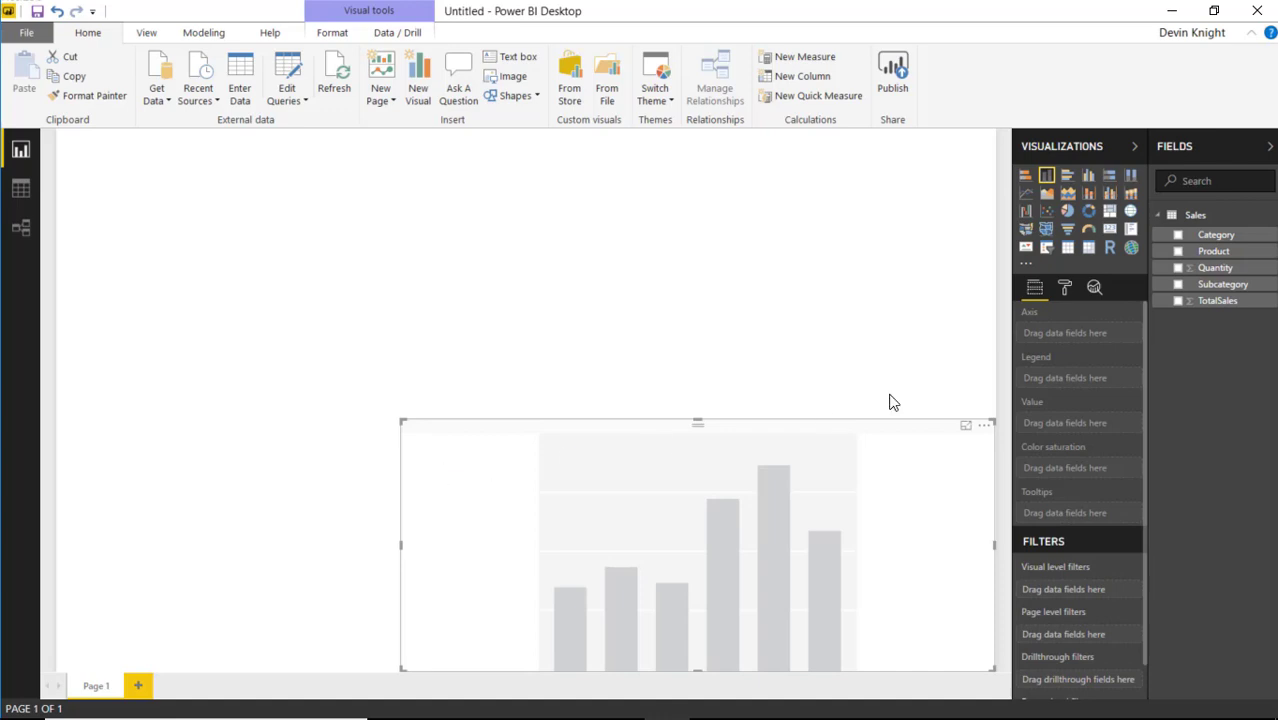
click(1177, 302)
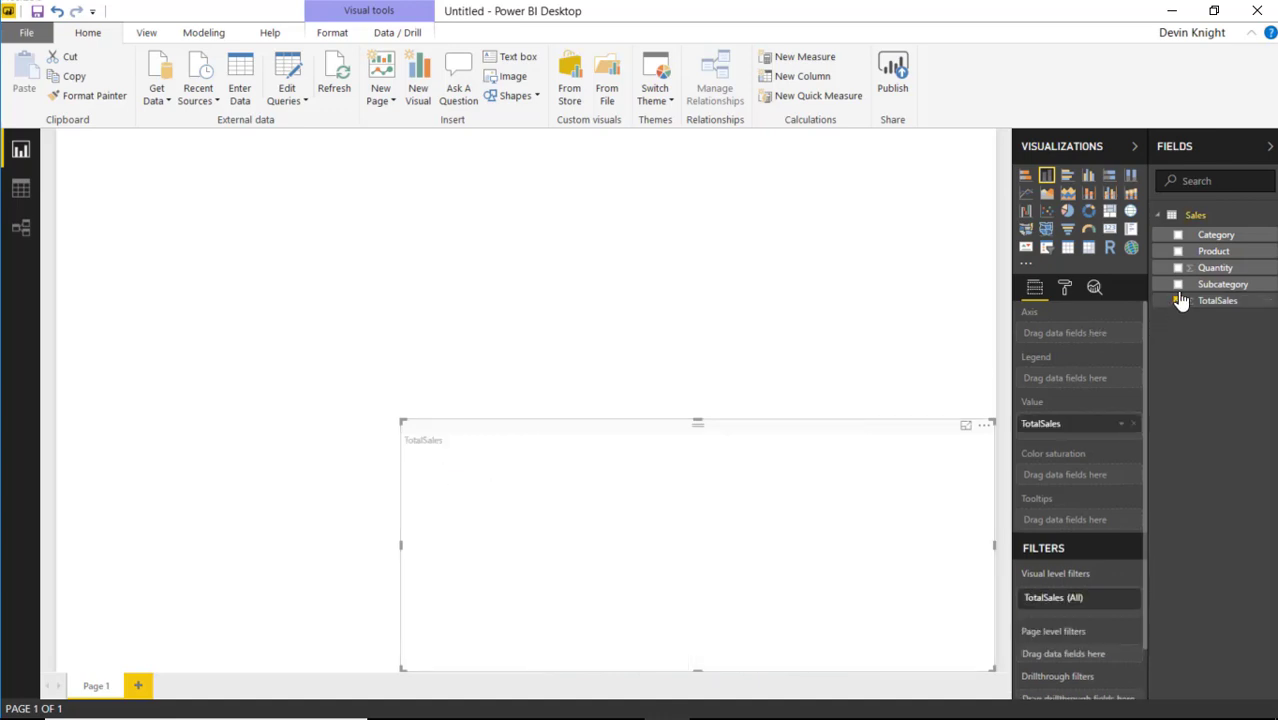
click(1178, 252)
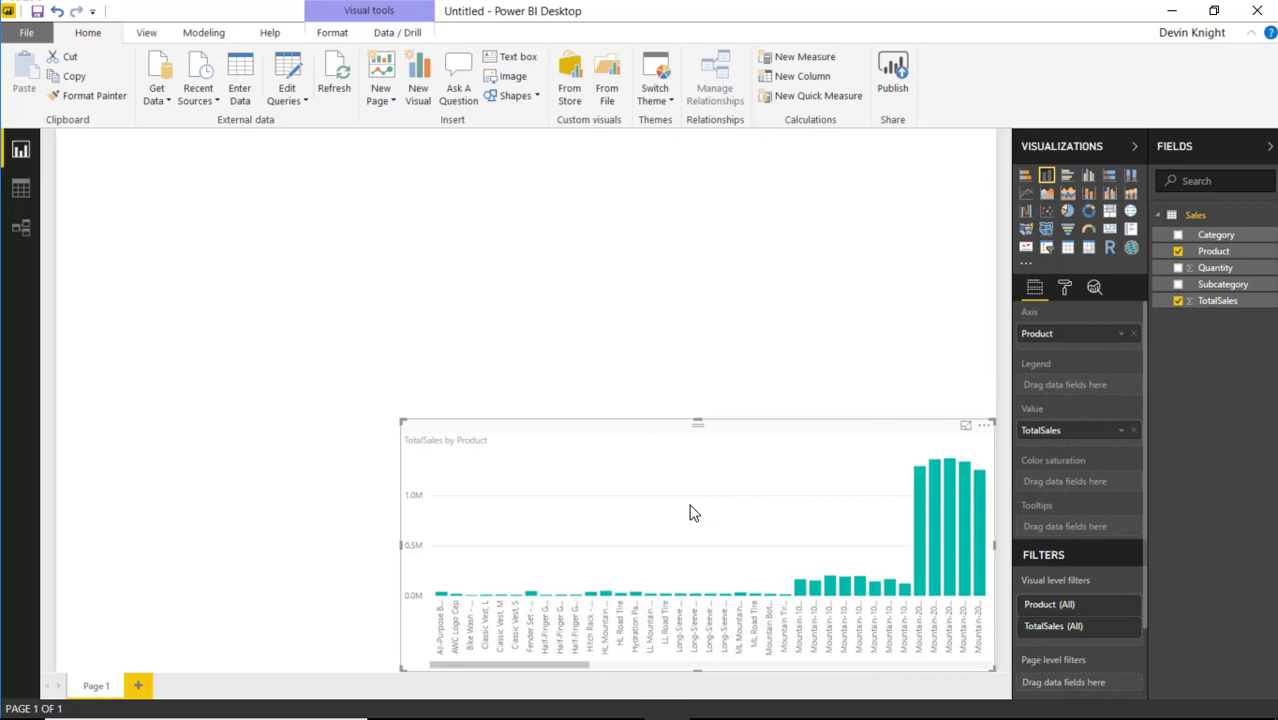
mouse_move(556, 666)
mouse_down()
mouse_move(973, 631)
mouse_move(893, 652)
mouse_move(516, 673)
mouse_move(726, 672)
mouse_move(542, 686)
mouse_up()
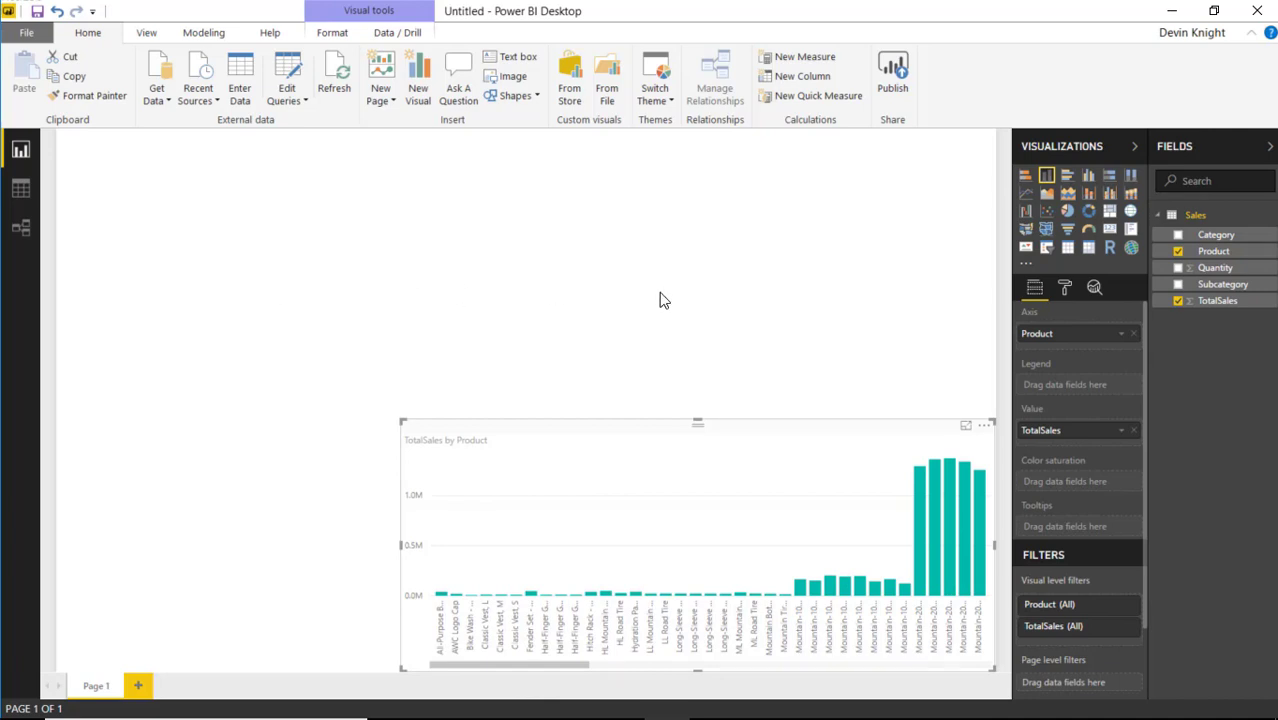
click(826, 366)
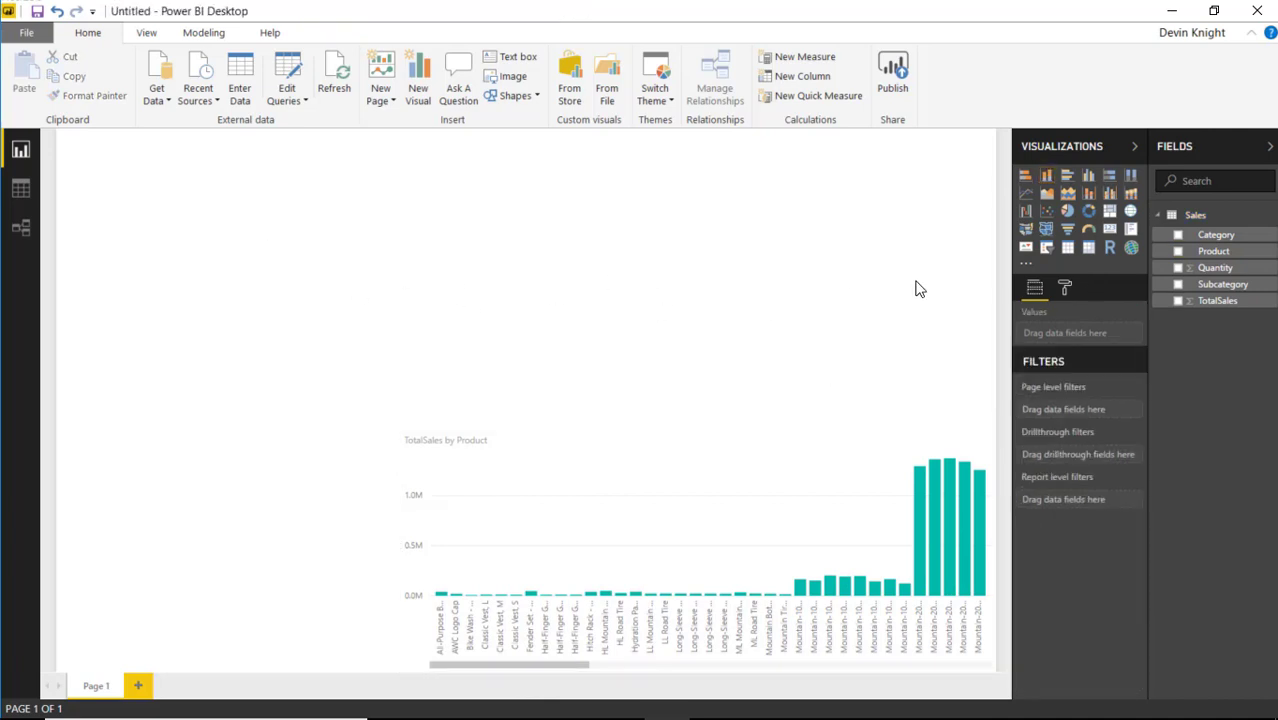
click(1068, 247)
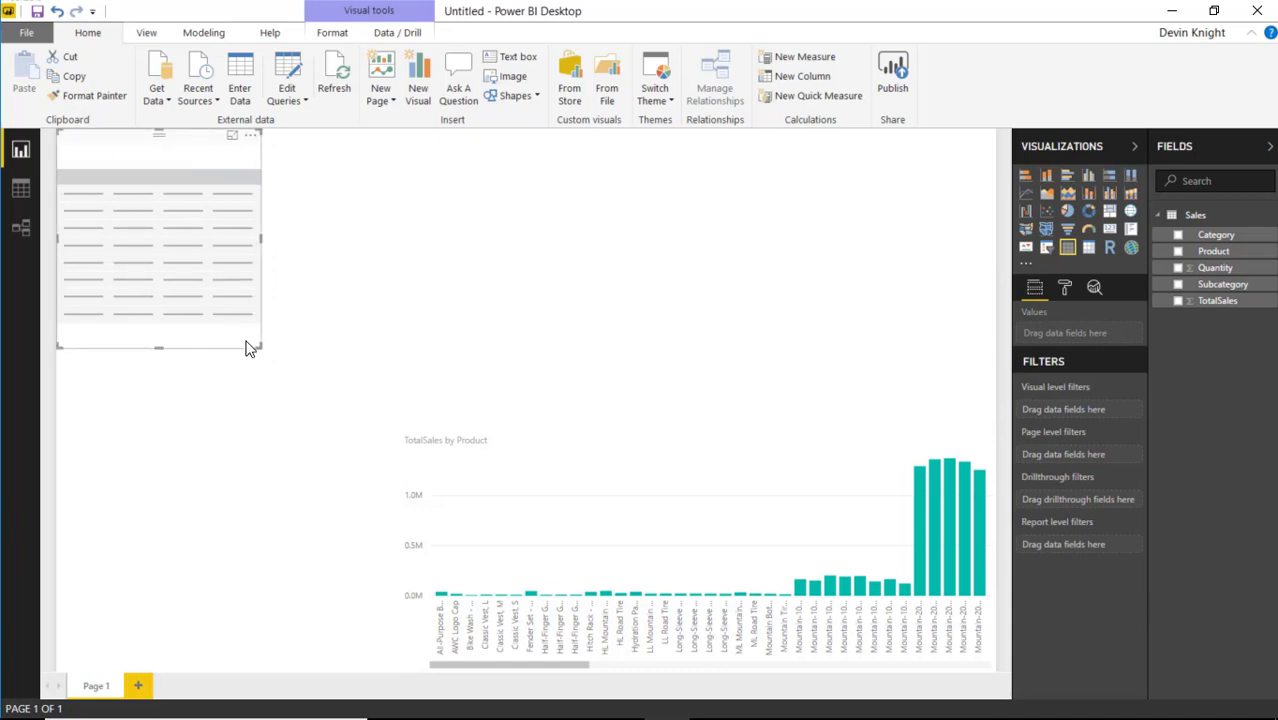
drag(262, 348, 366, 468)
drag(378, 530, 405, 672)
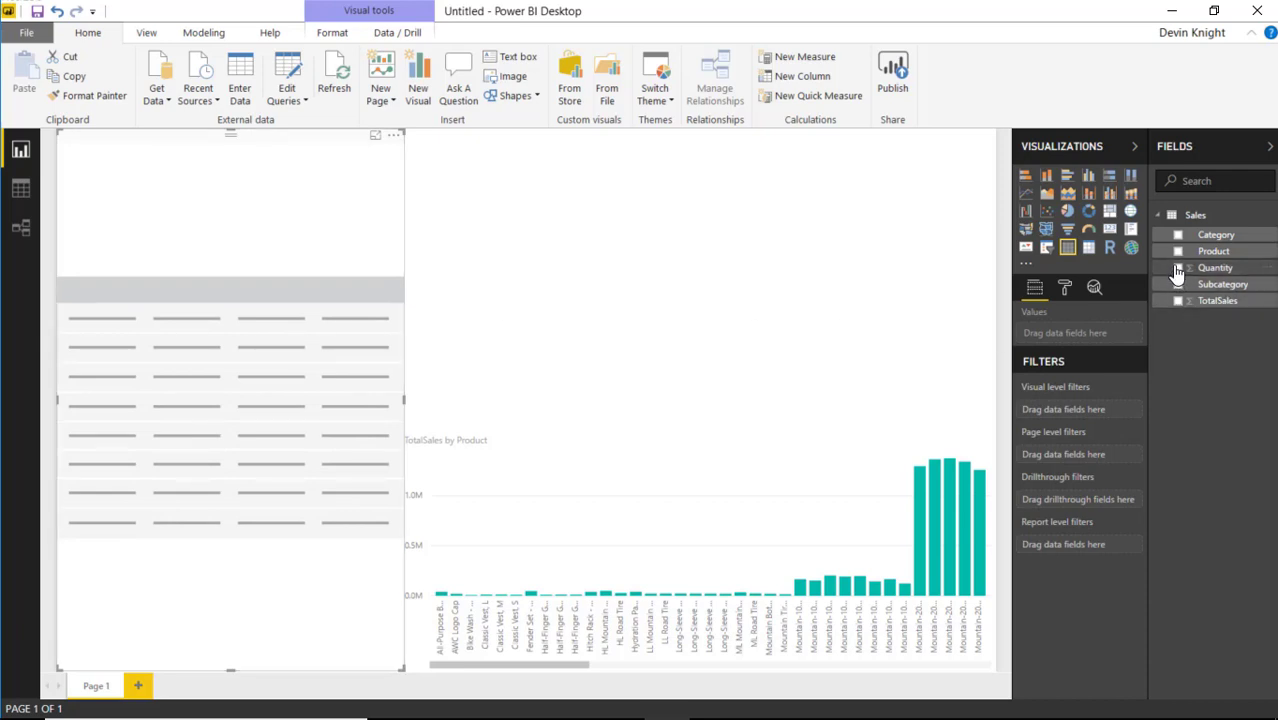
click(1178, 234)
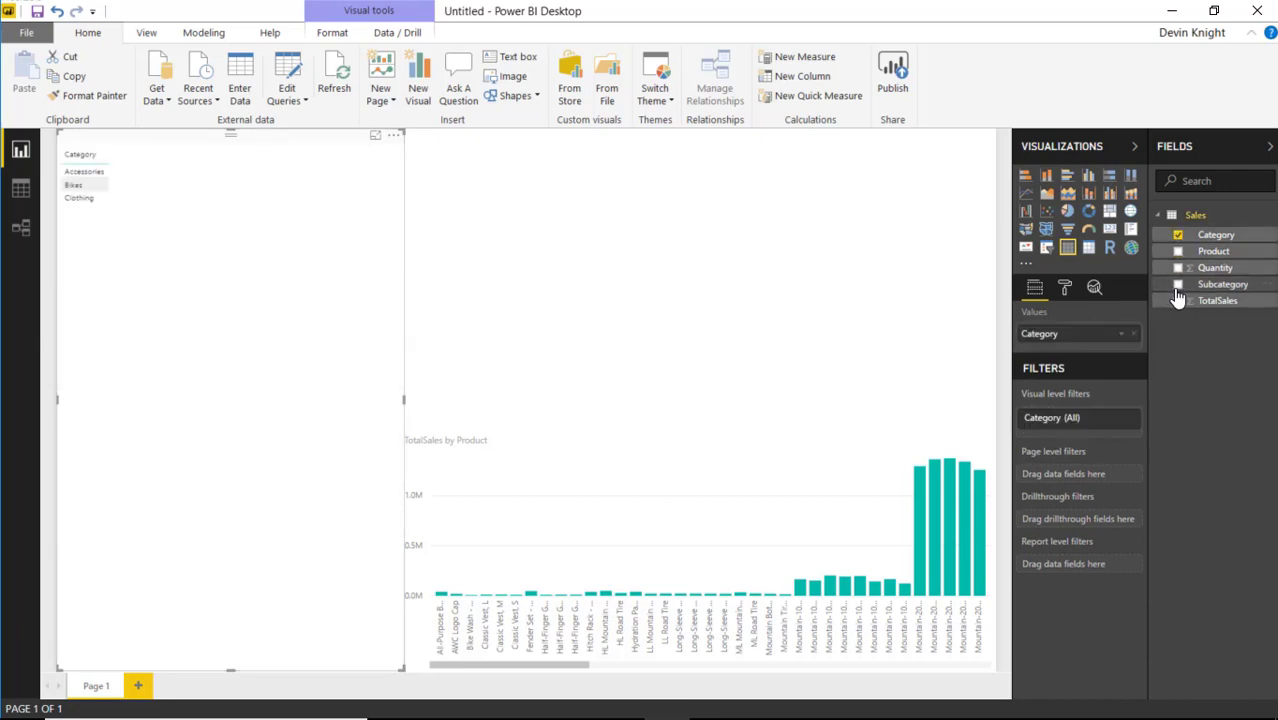
click(1178, 284)
click(1178, 251)
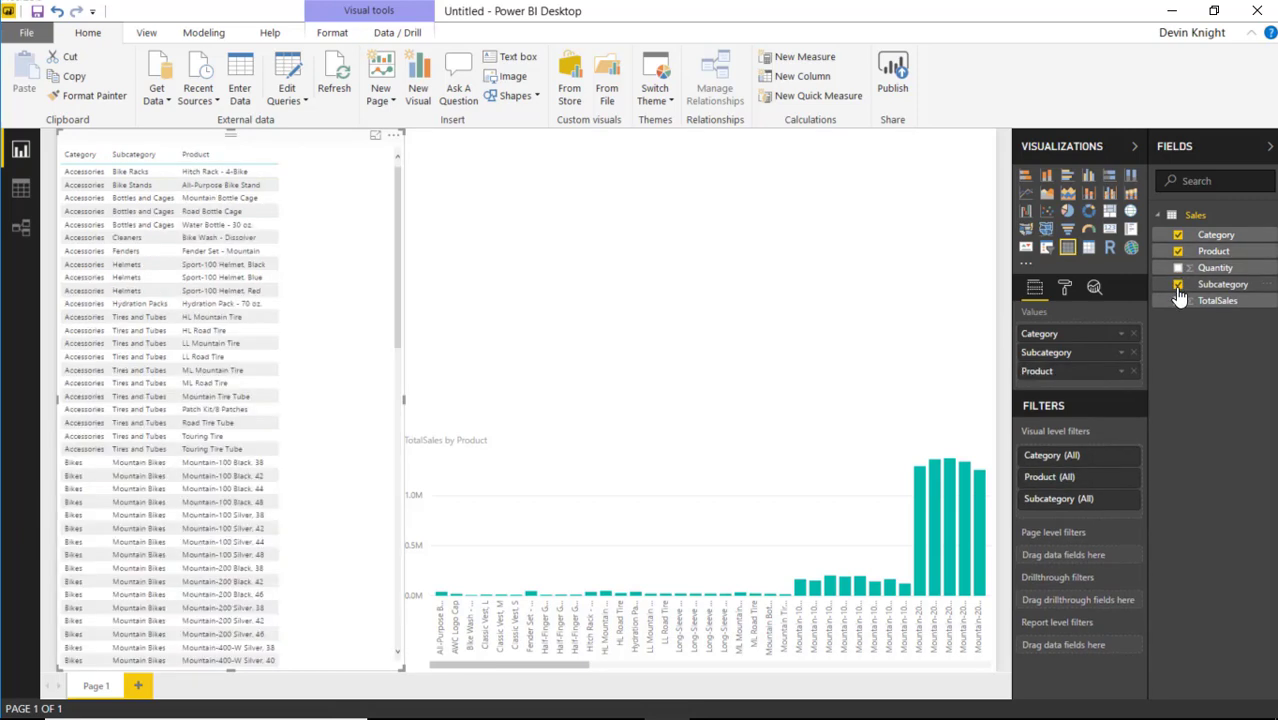
click(1178, 300)
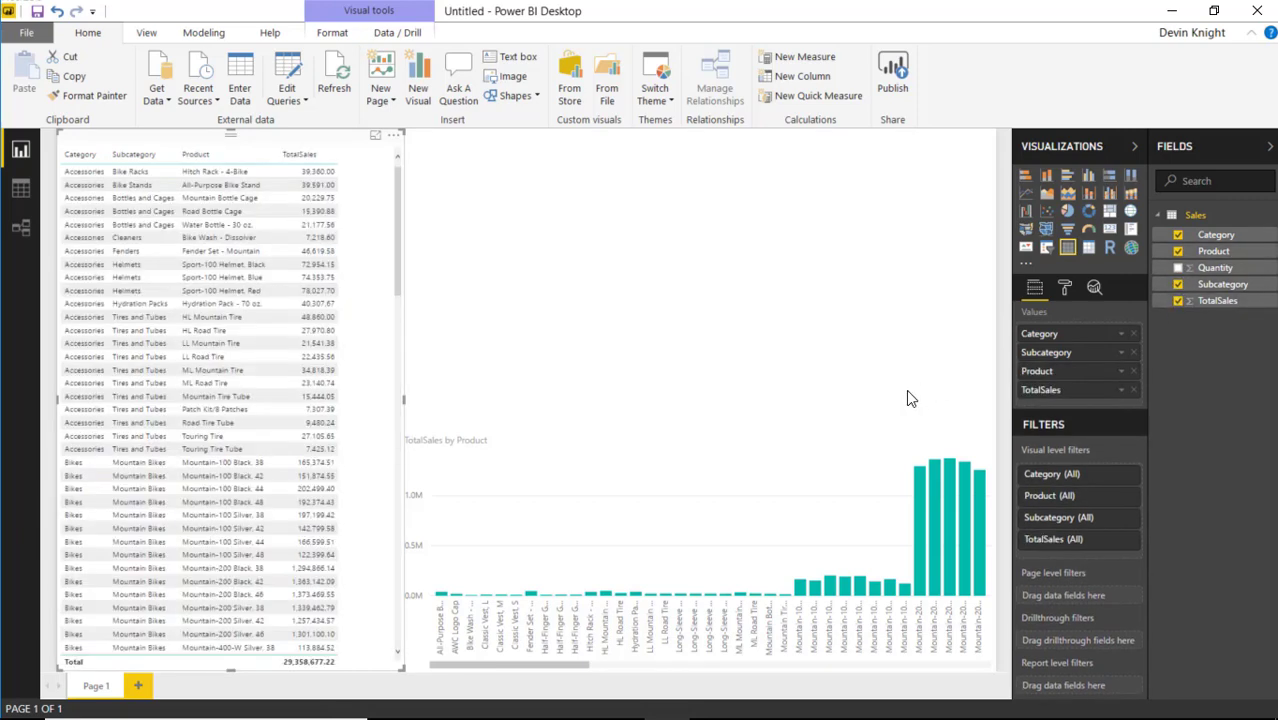
drag(1212, 267, 1081, 392)
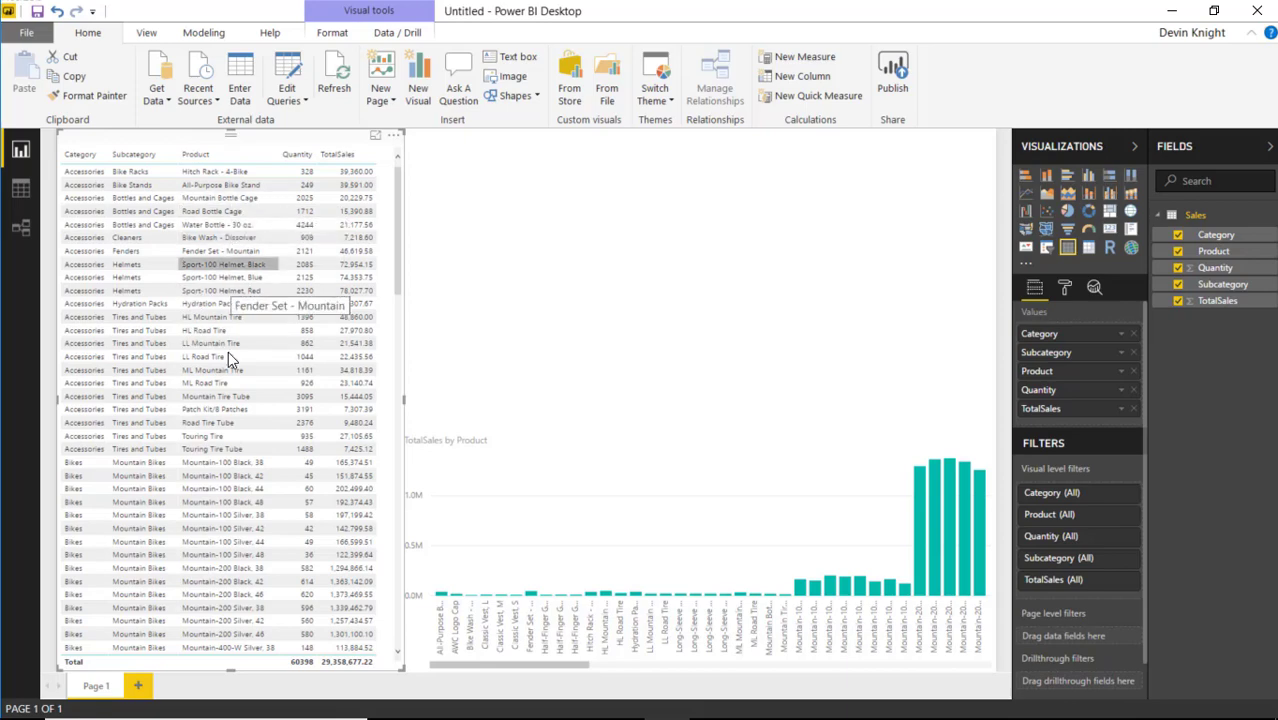
scroll(214, 440, down, 10)
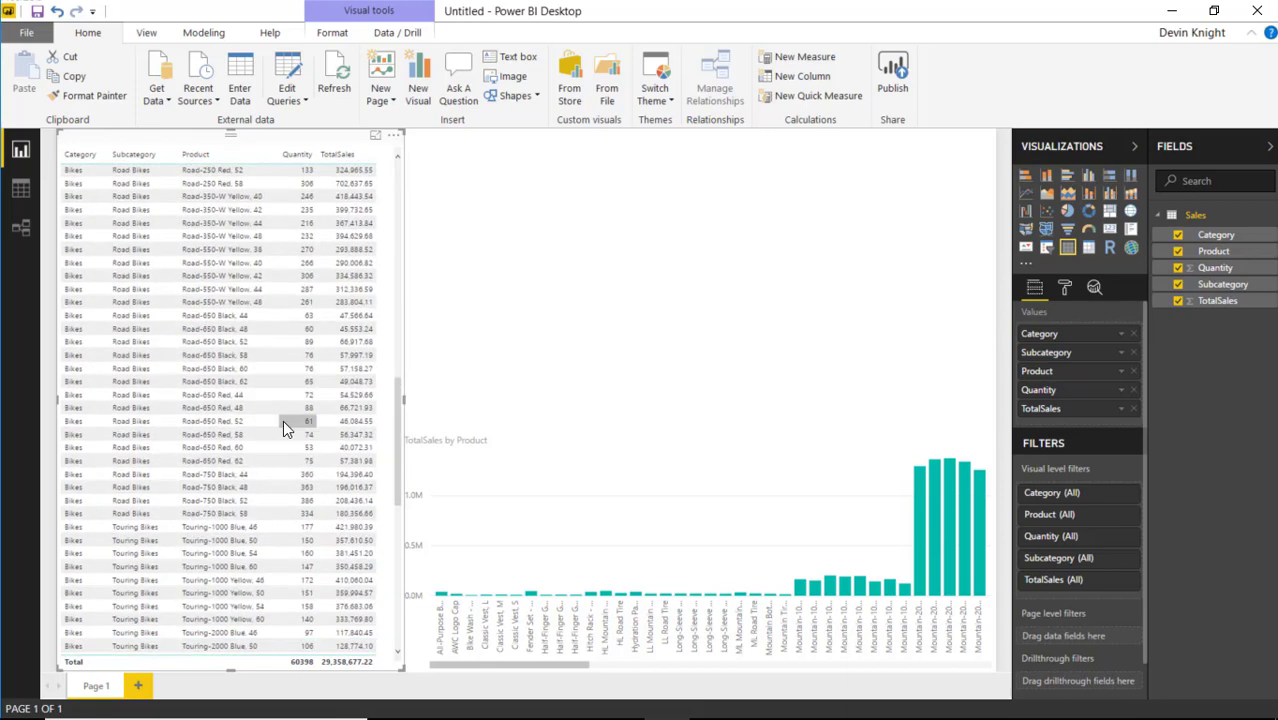
scroll(283, 420, down, 5)
scroll(294, 415, up, 9)
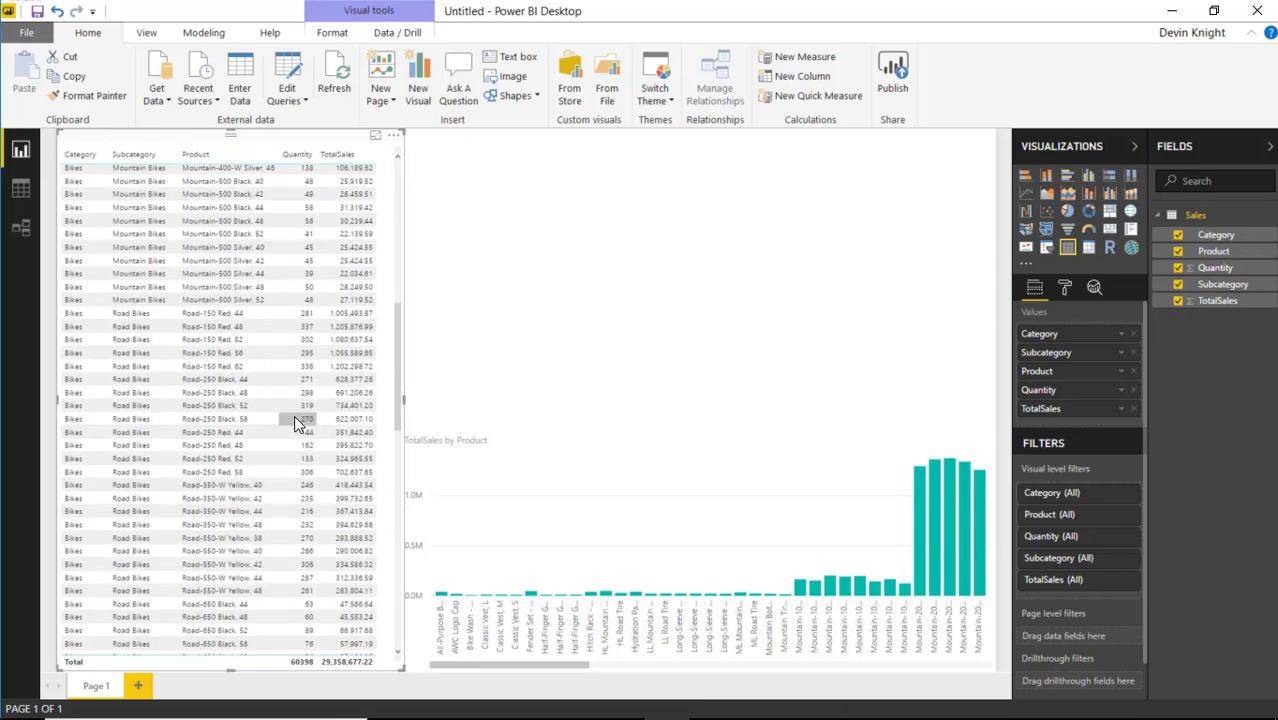
scroll(294, 415, up, 12)
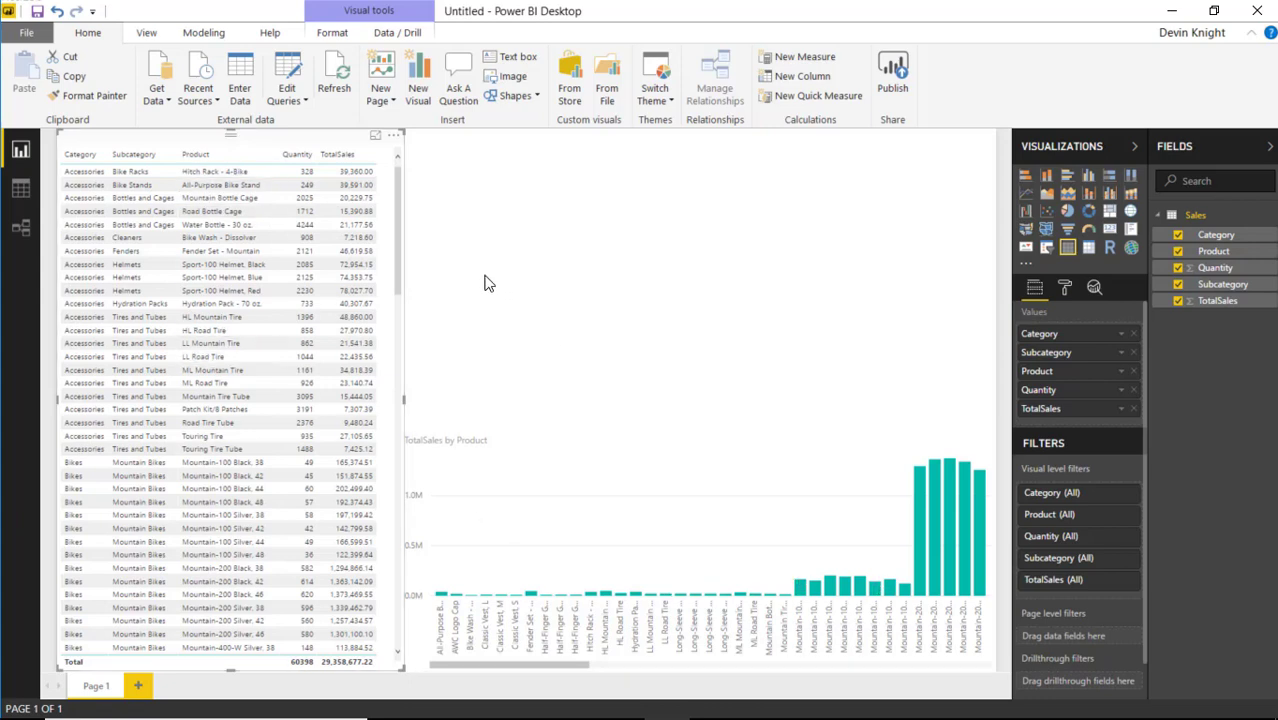
Step: Search the visuals marketplace for 'text filter' and add the Text Filter visual
click(737, 290)
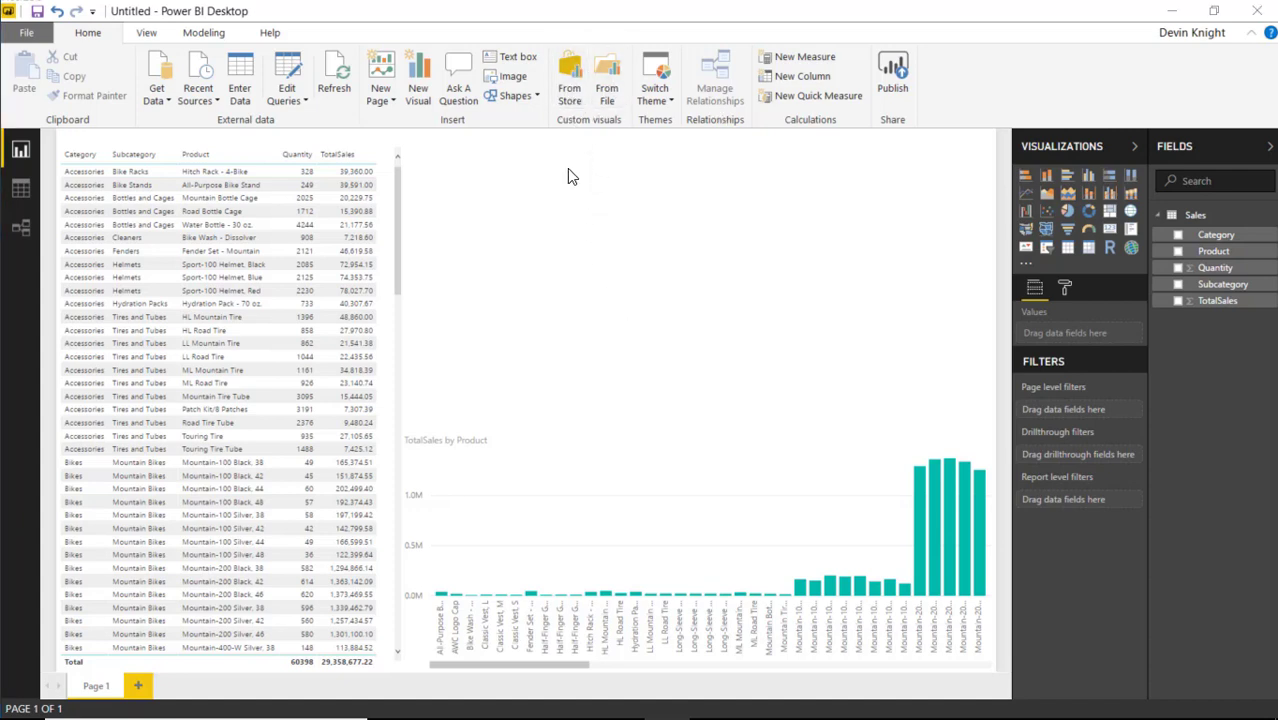
click(552, 96)
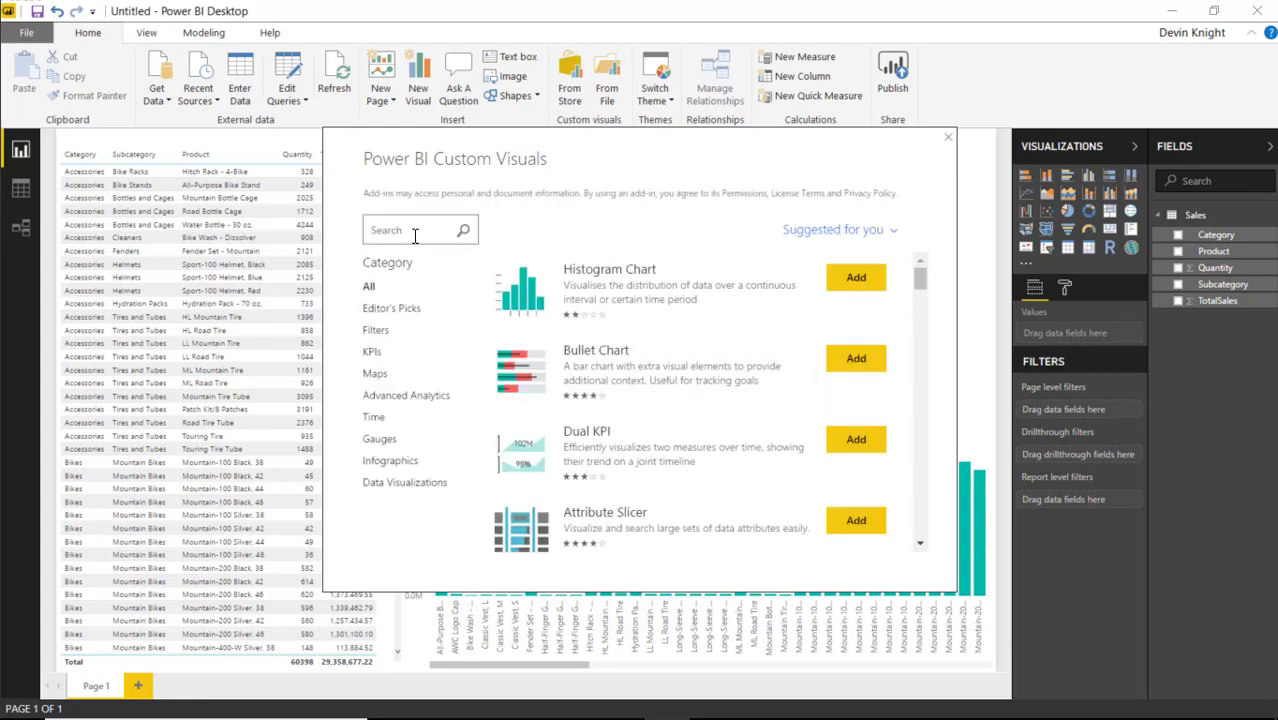
text(text filter)
key(Return)
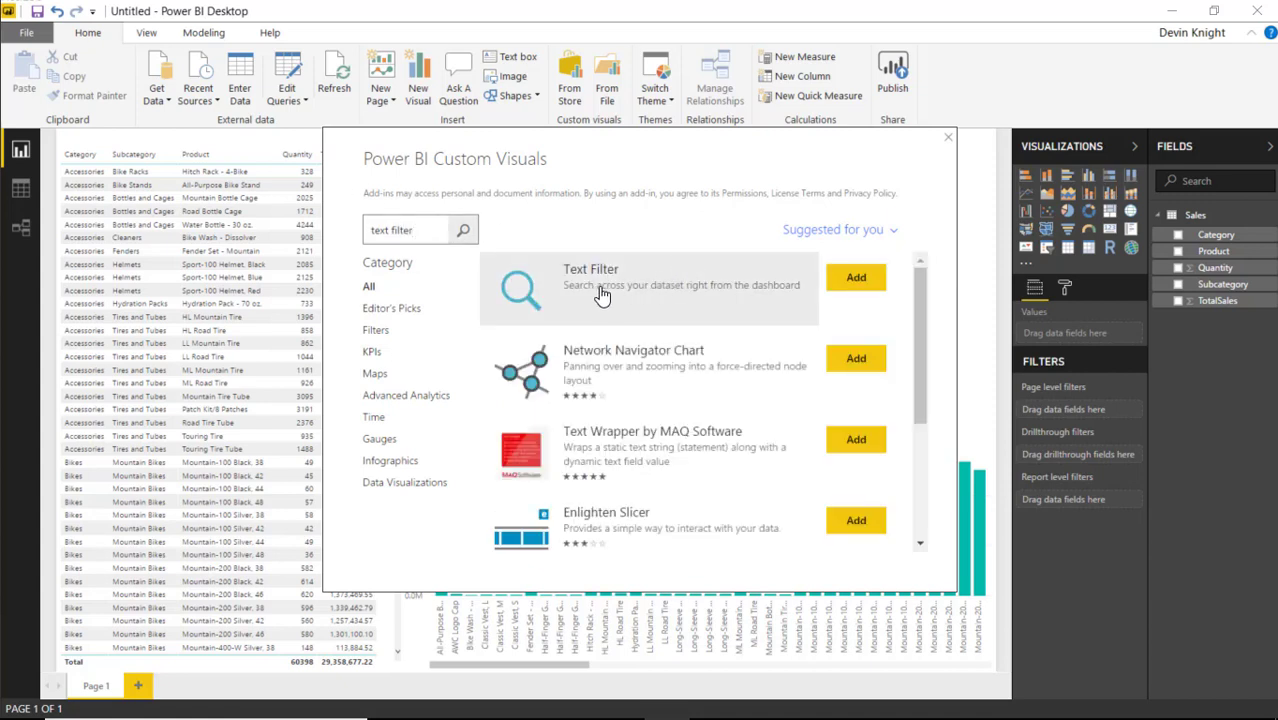
click(856, 278)
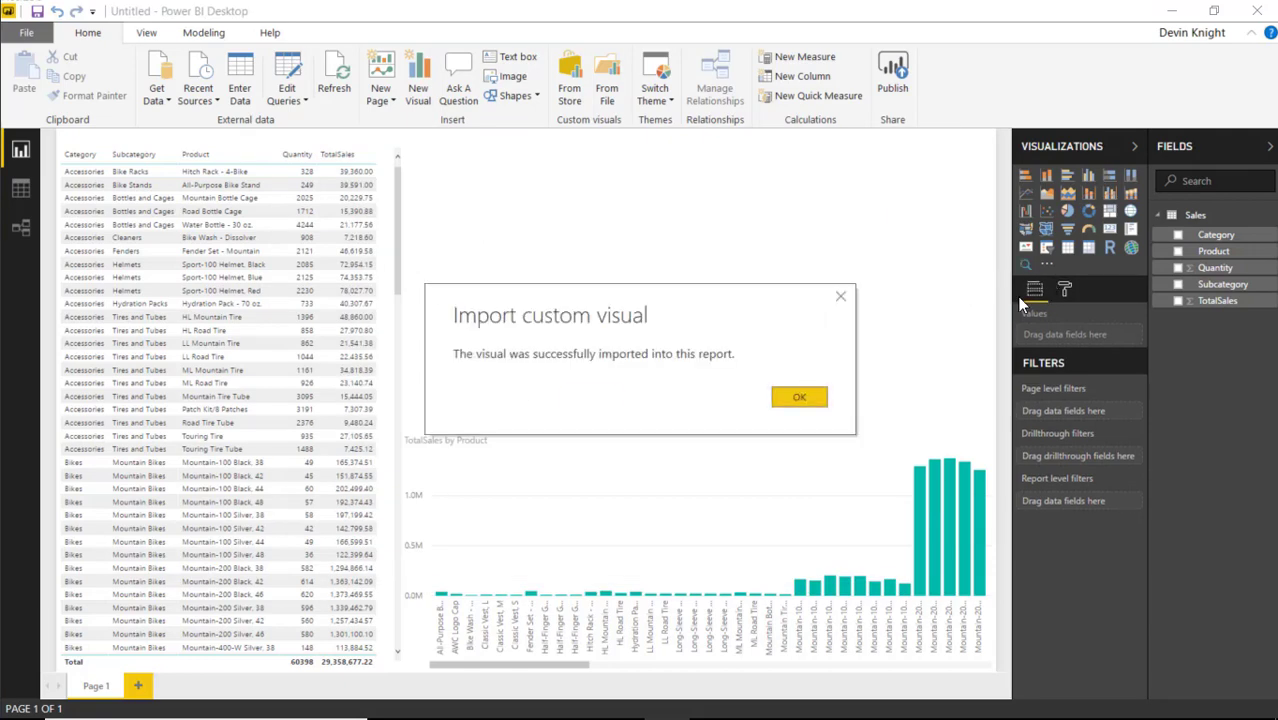
click(799, 397)
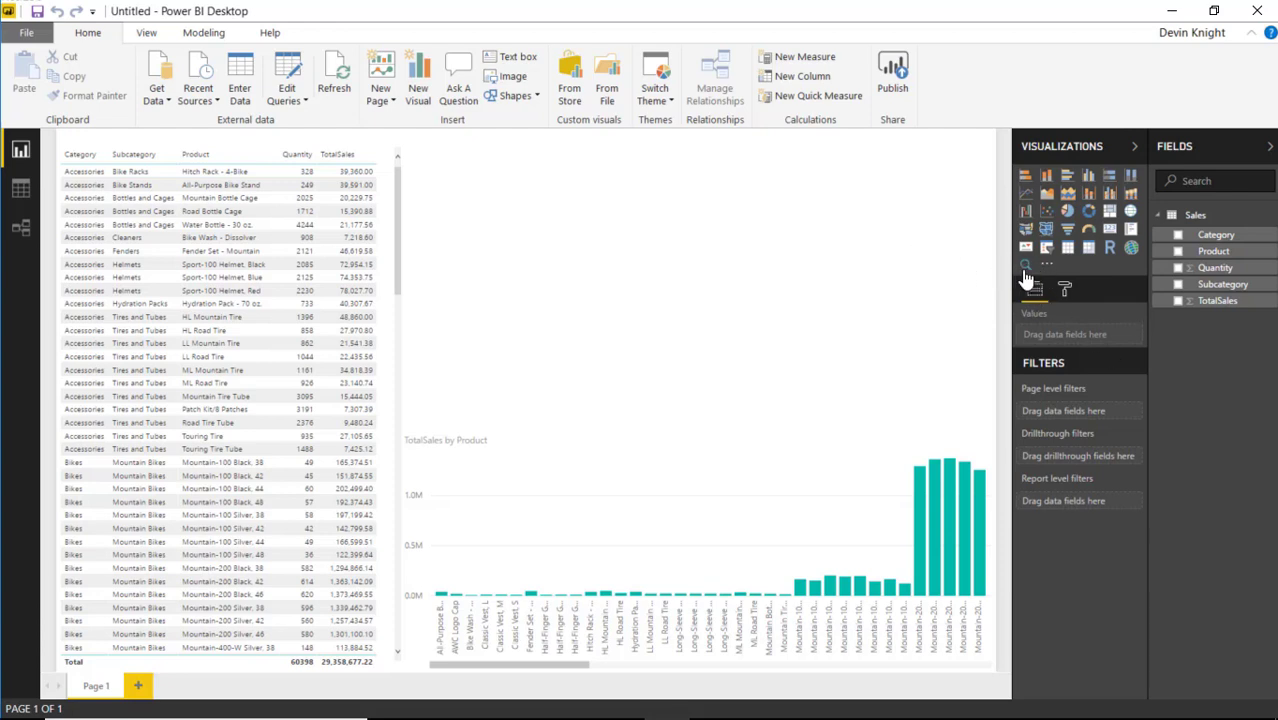
Step: Insert a wide Text Filter visual bound to Product, shortened to fit its search box
click(1025, 267)
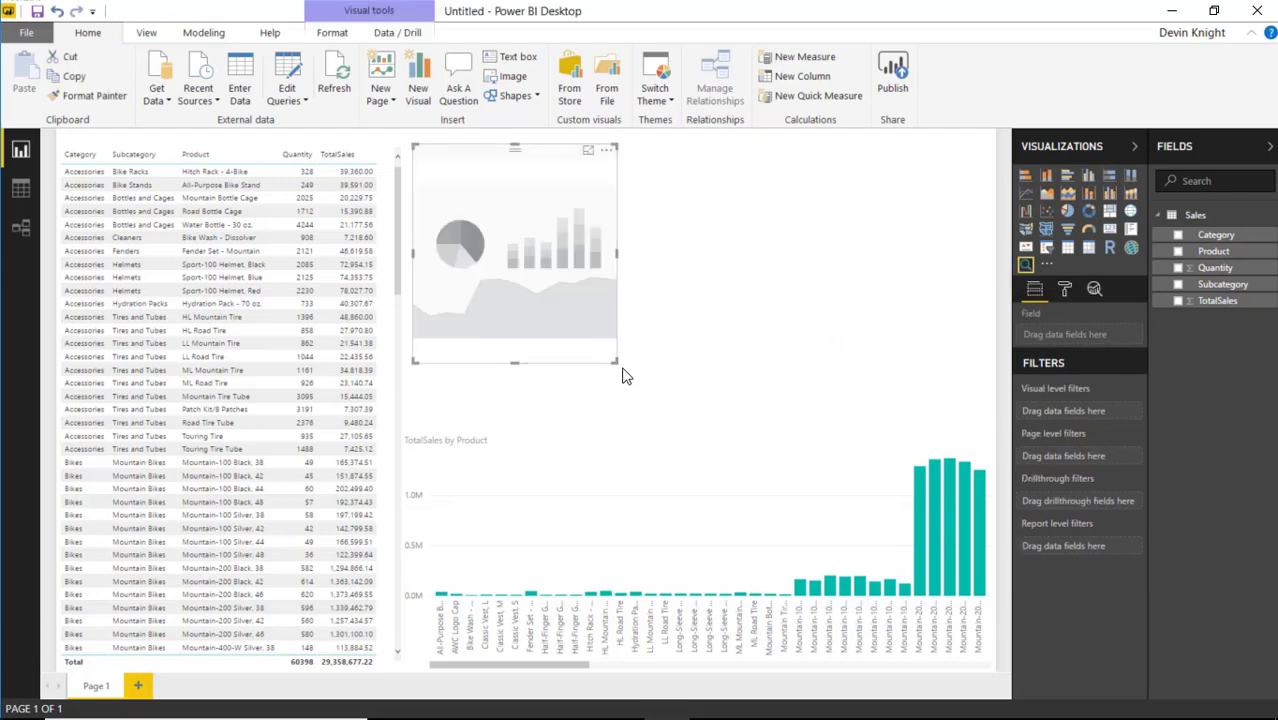
drag(616, 362, 941, 331)
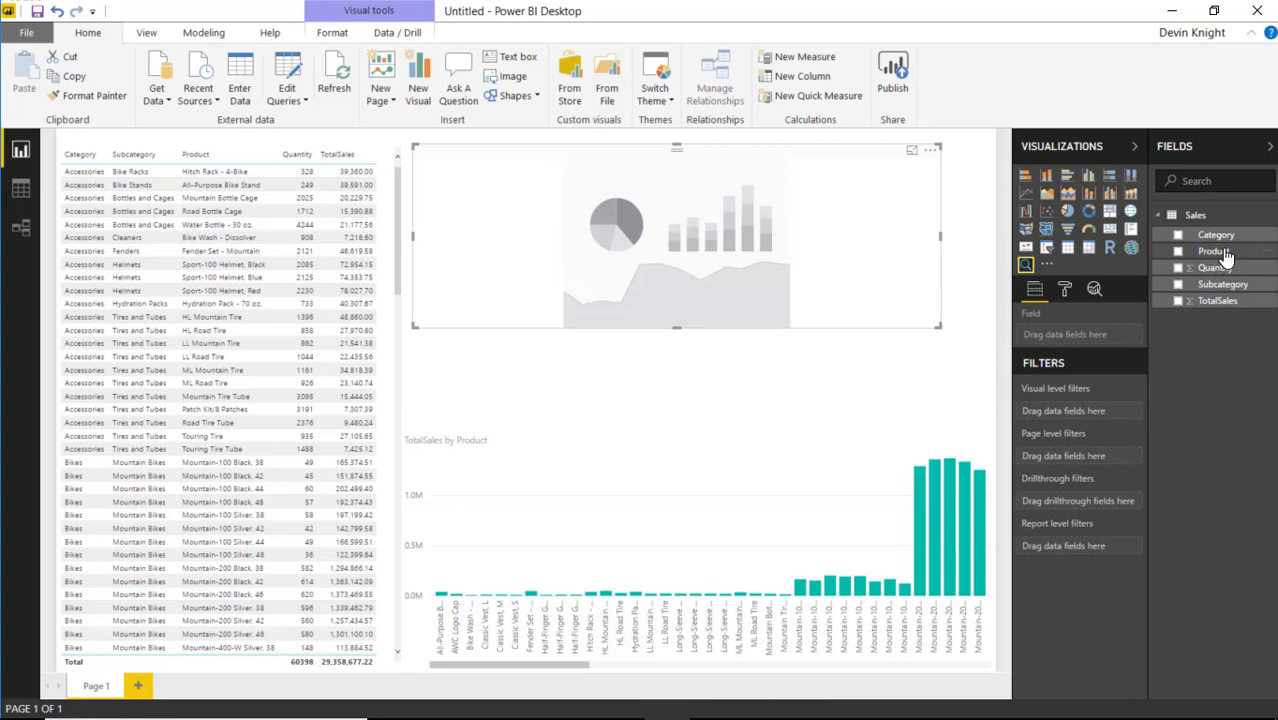
mouse_move(1218, 252)
mouse_down()
mouse_move(1120, 345)
mouse_move(1088, 340)
mouse_up()
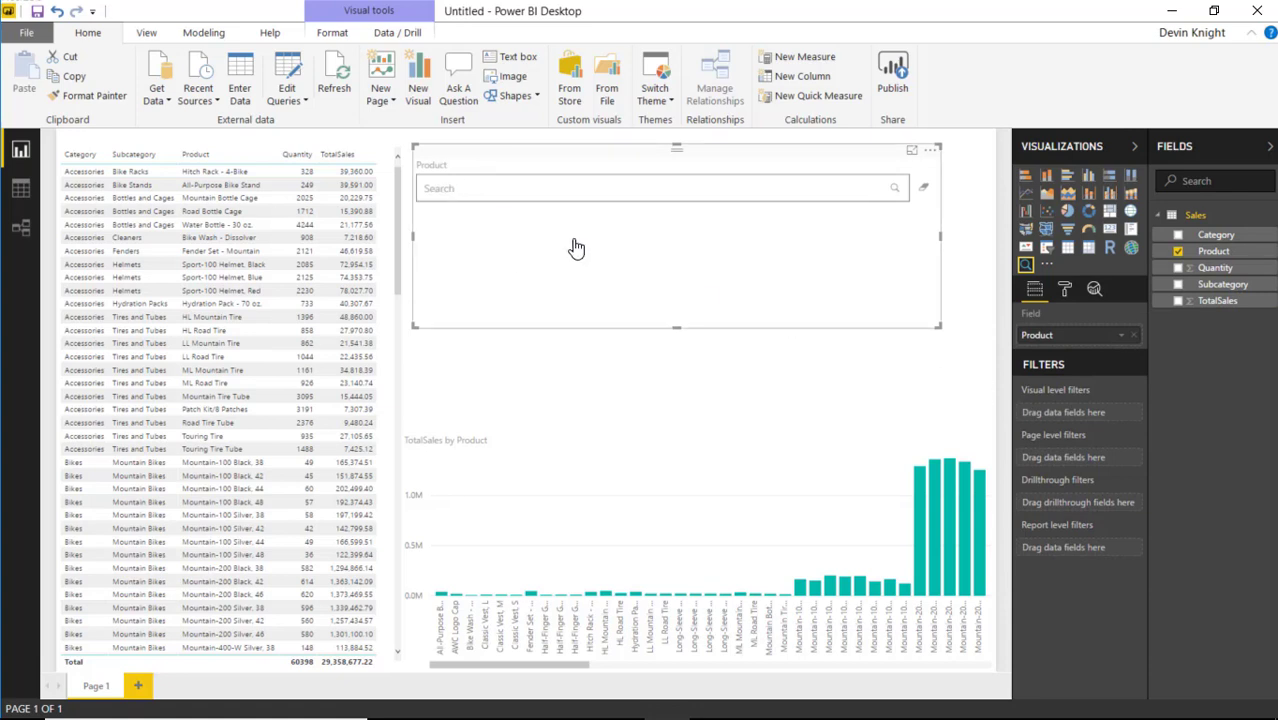
drag(676, 326, 674, 224)
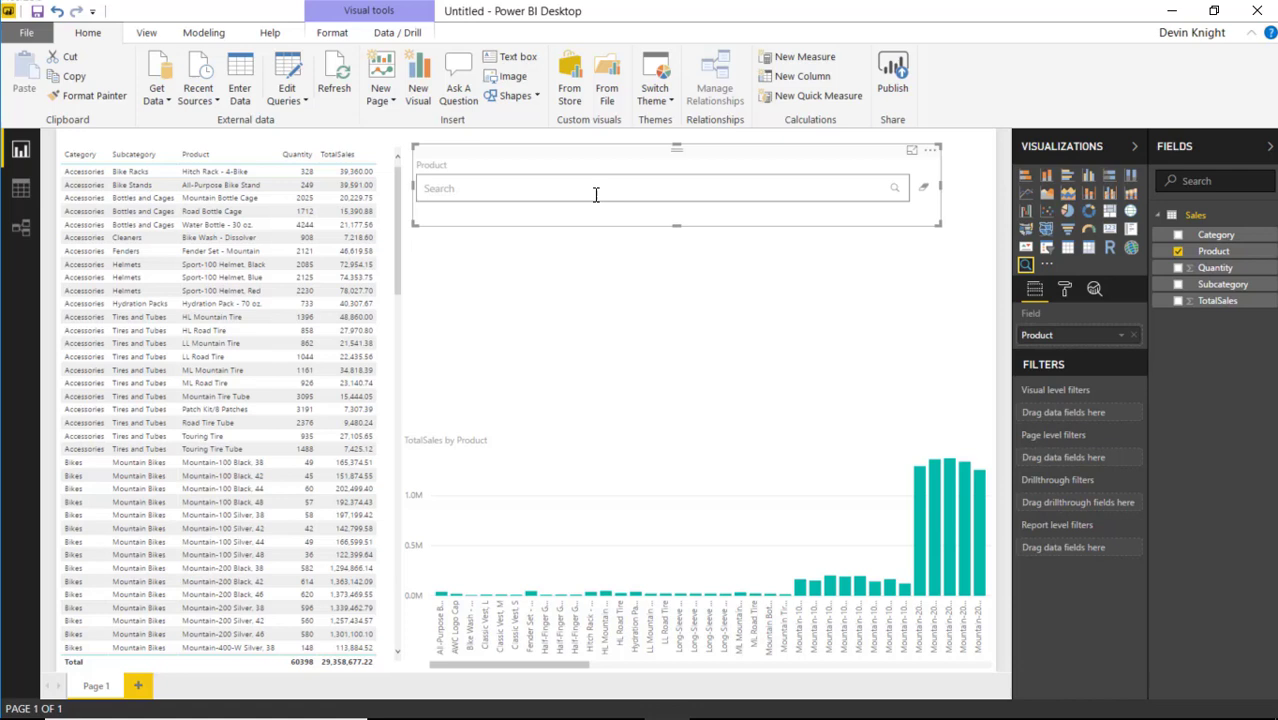
Step: Search products for 'b', then clear the search to show all products again
click(595, 194)
text(bike)
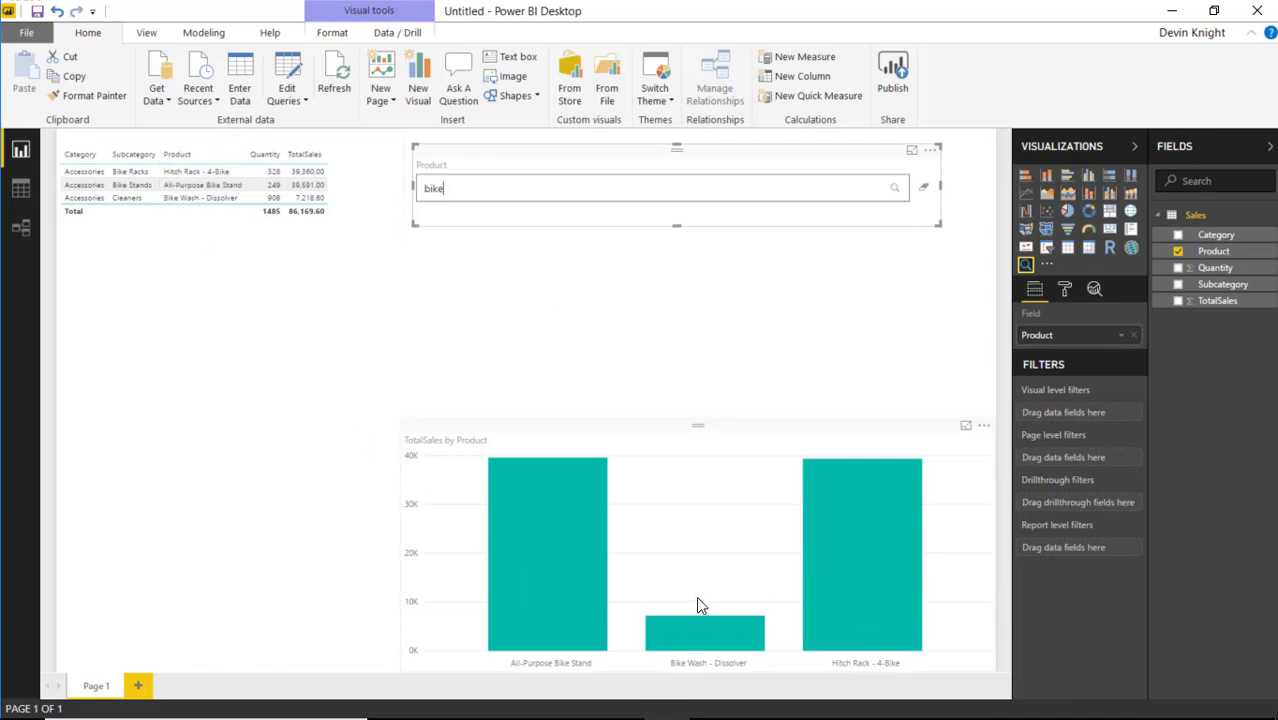
click(922, 195)
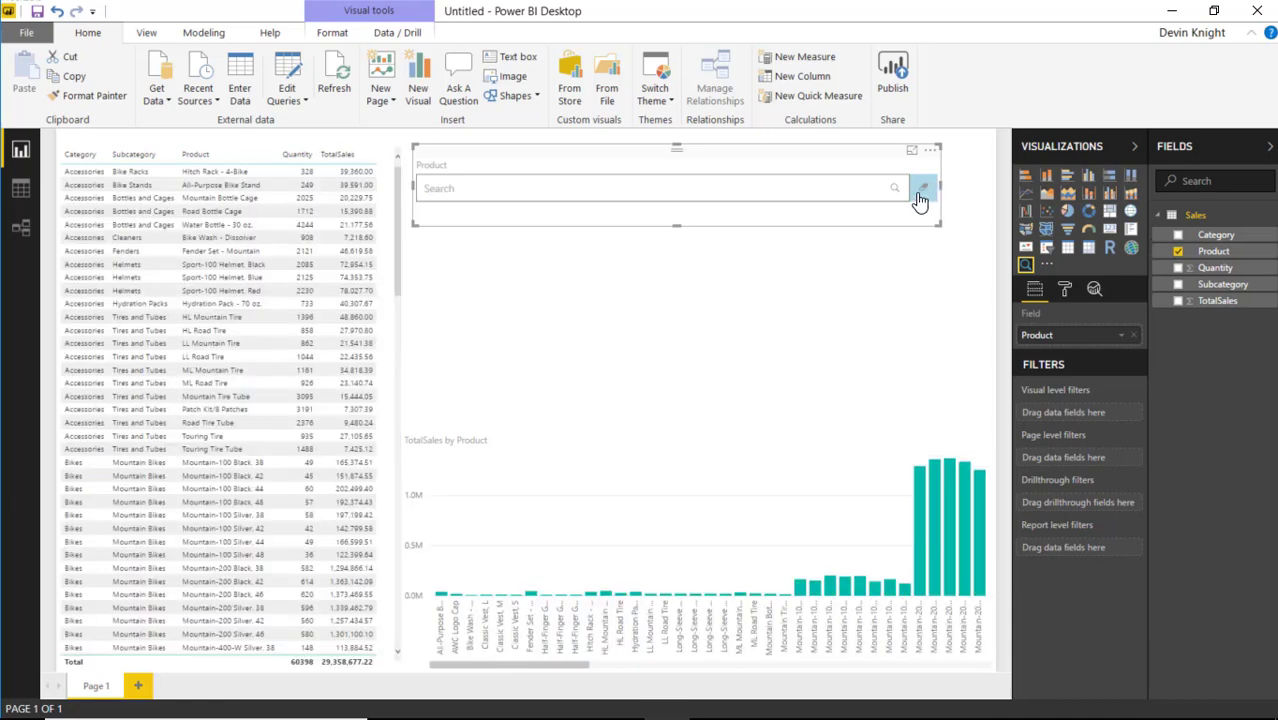
Step: Search 'road', then replace it with 'mountain' to filter the table and chart
click(605, 193)
text(road)
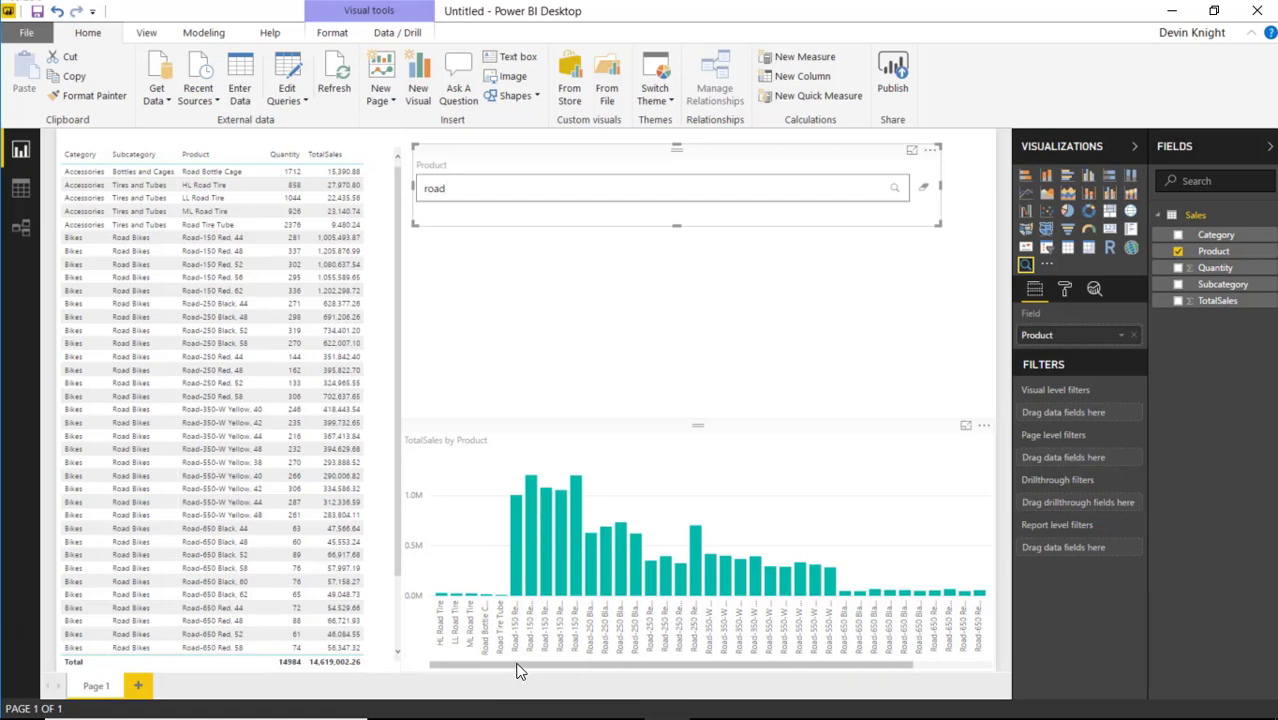
drag(518, 665, 656, 666)
drag(551, 671, 471, 679)
drag(453, 188, 424, 188)
text(mountain)
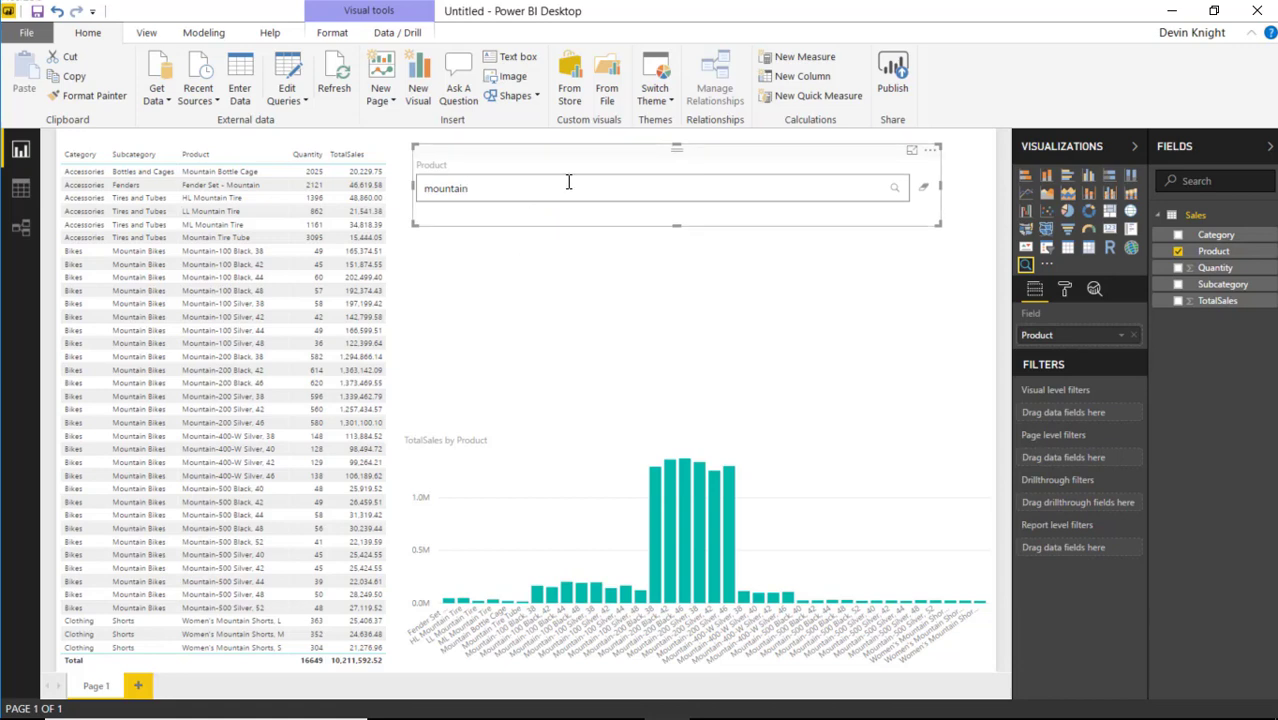
click(1064, 290)
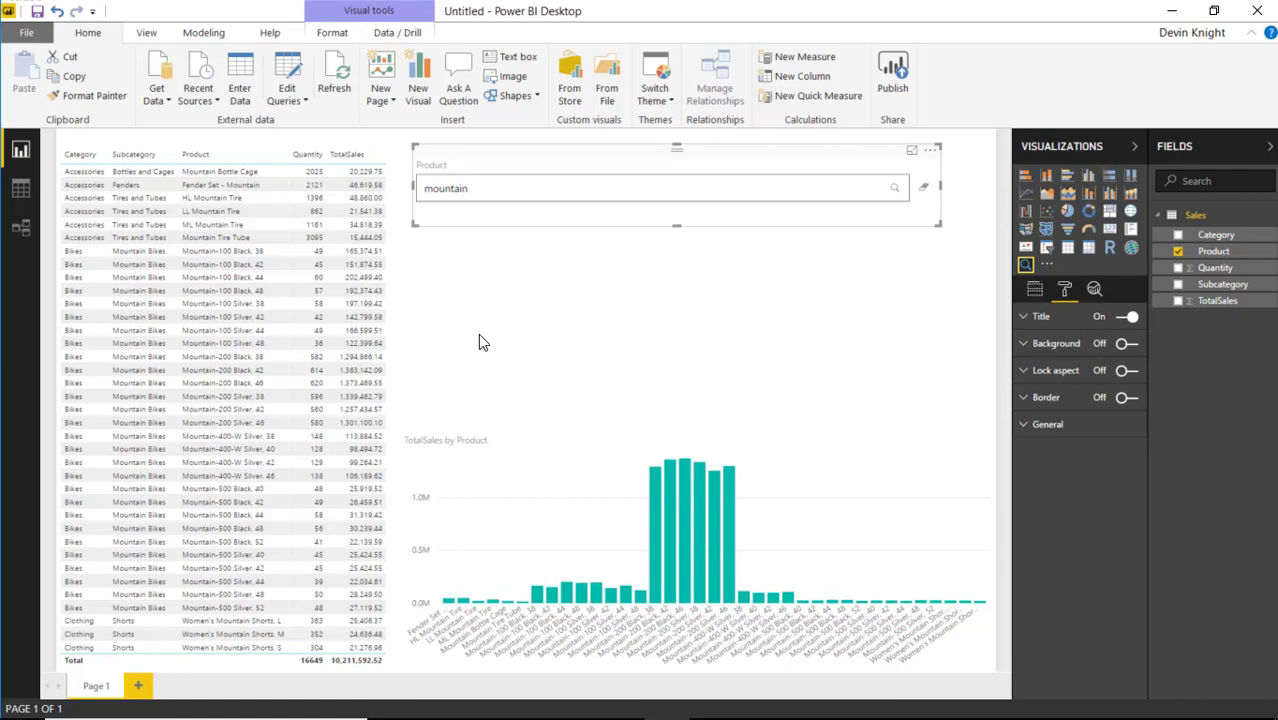
click(594, 362)
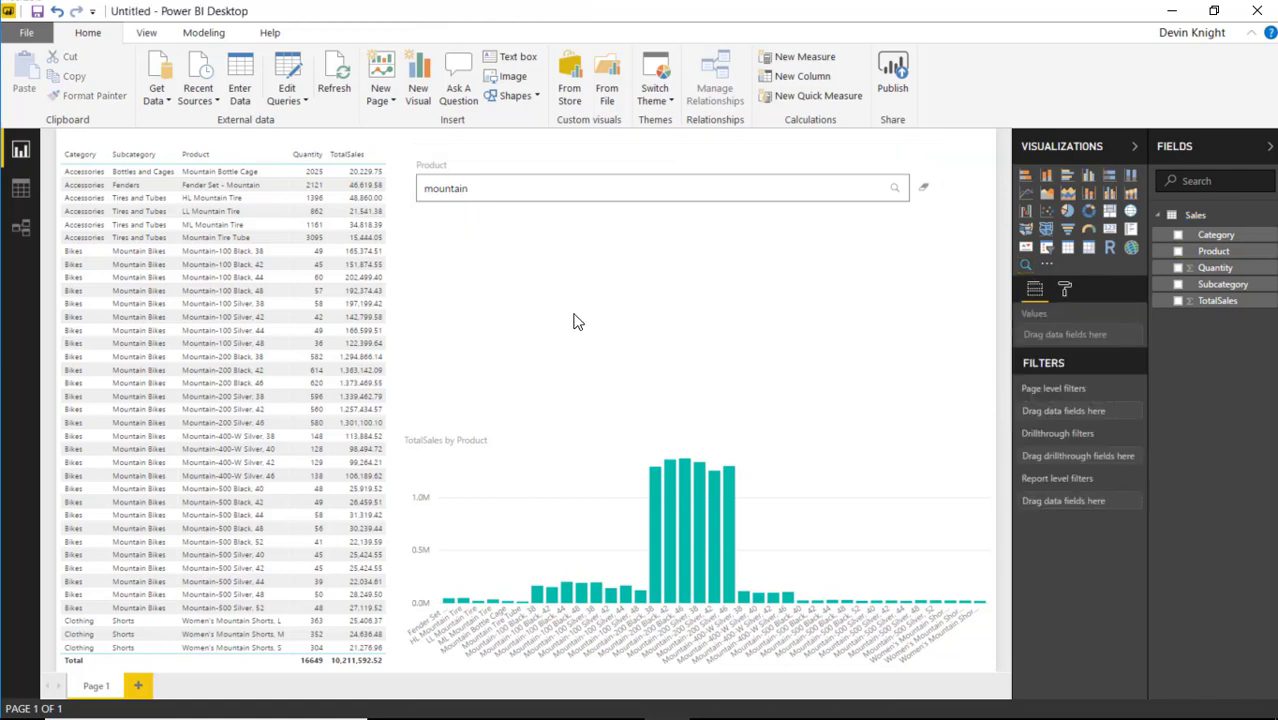